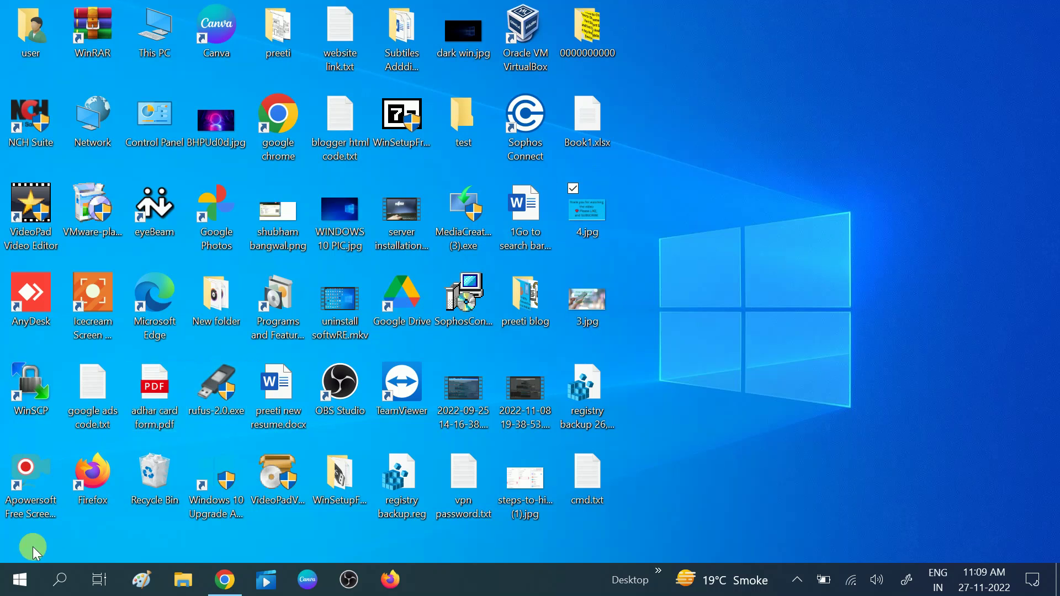
Open the Windows 10 Start menu from the taskbar
left_click(20, 564)
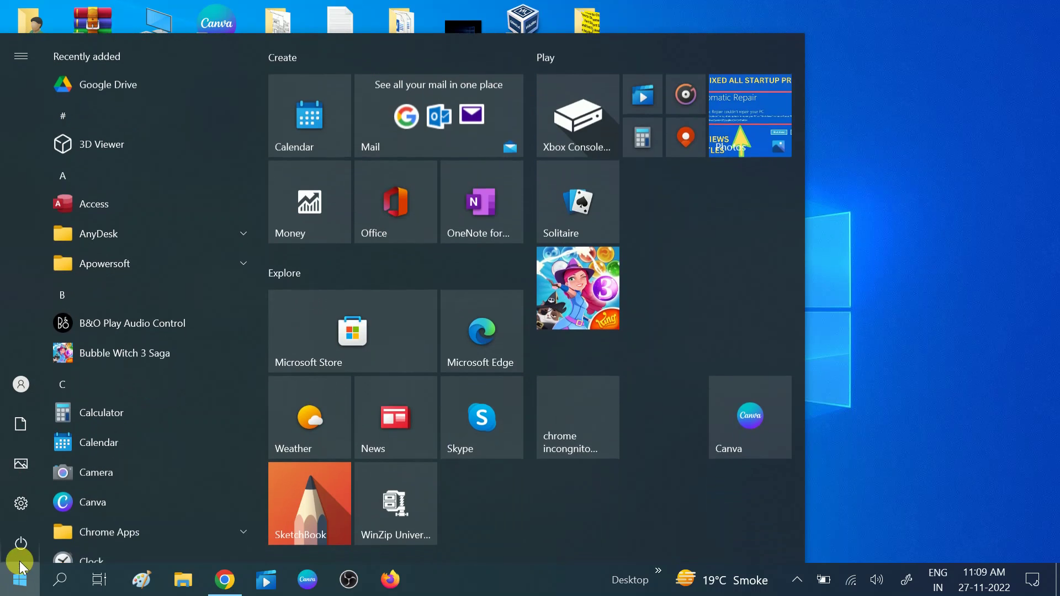
Open Windows Settings and go to the Apps & features page
left_click(27, 504)
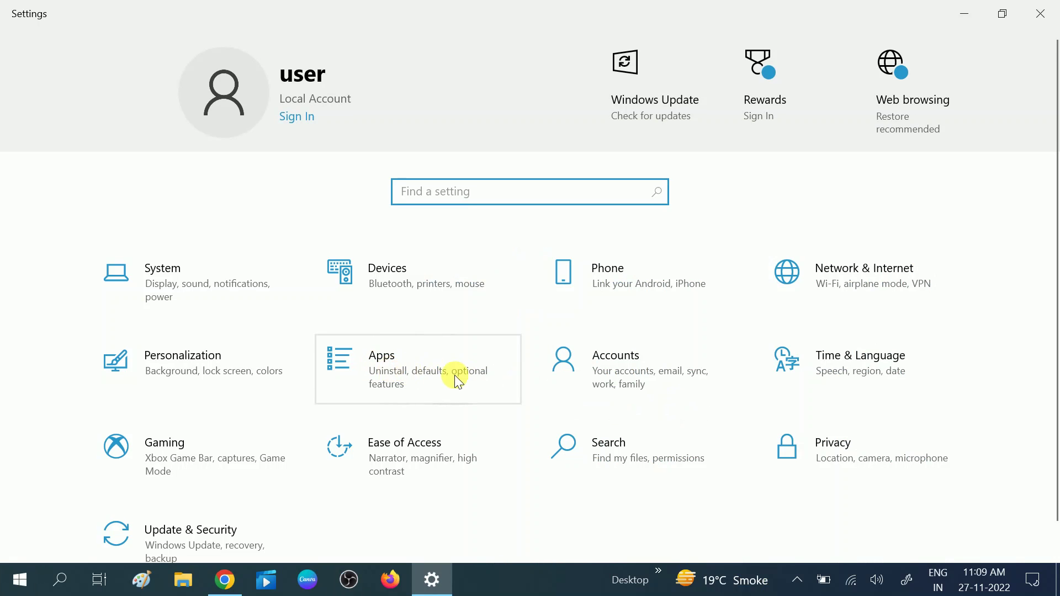
left_click(399, 371)
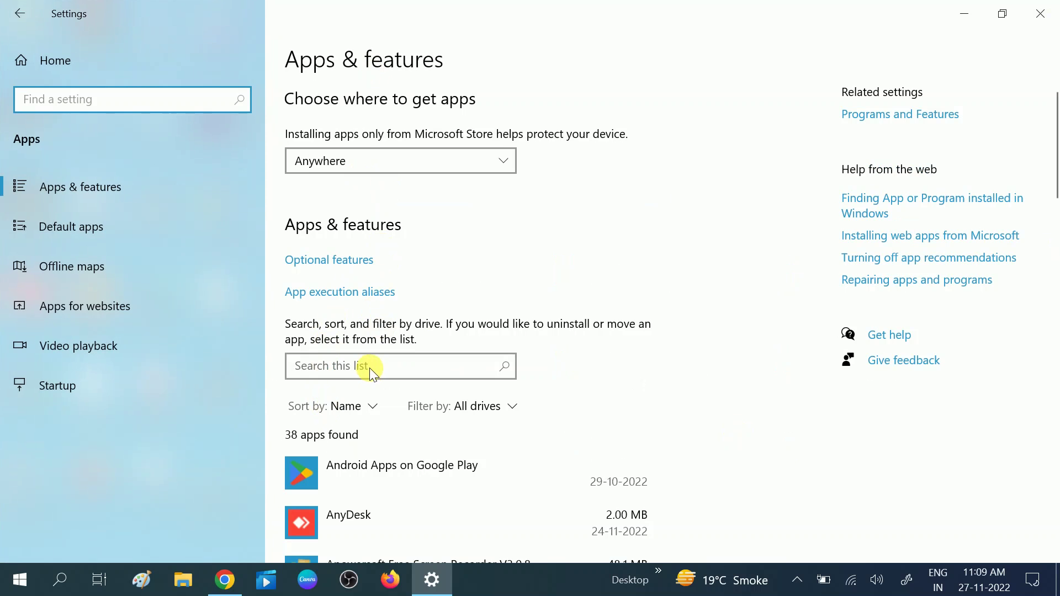
Search the app list for 'microsoft photos' and open Microsoft Photos' Advanced options
scroll(369, 368, "down", 3)
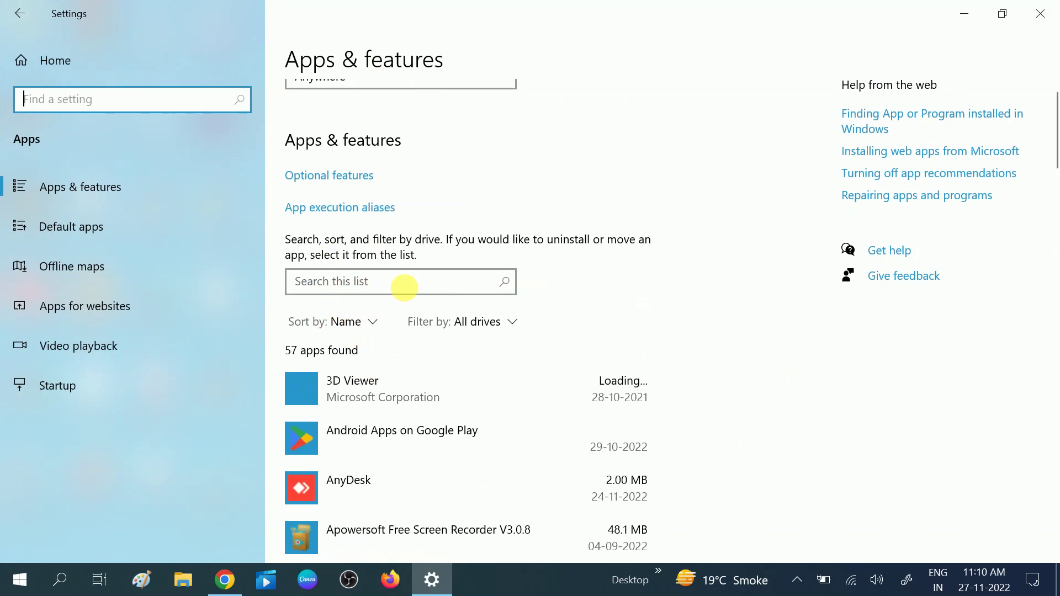
scroll(398, 289, "up", 3)
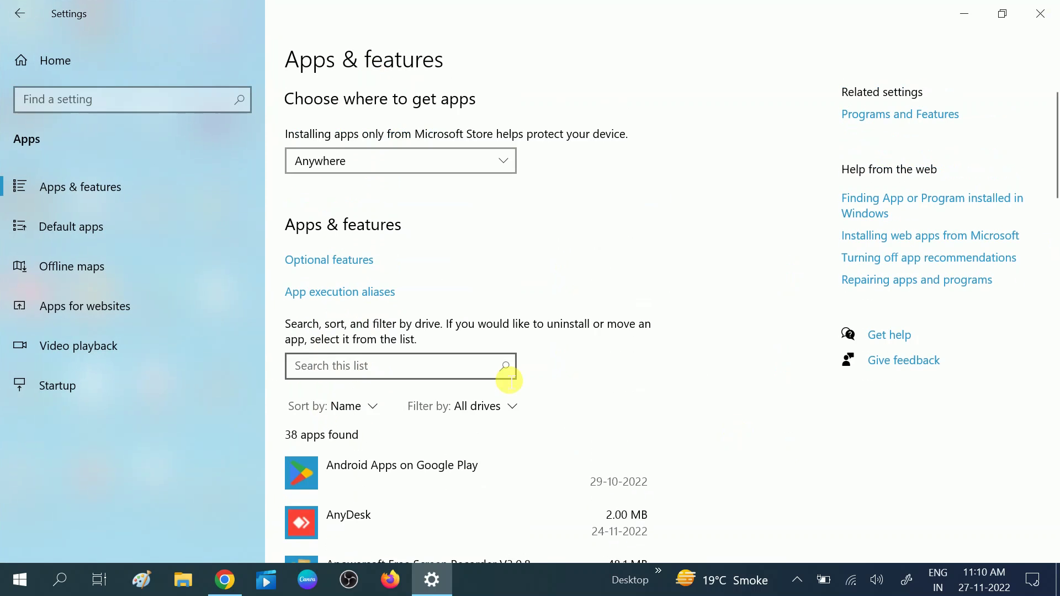
left_click(509, 376)
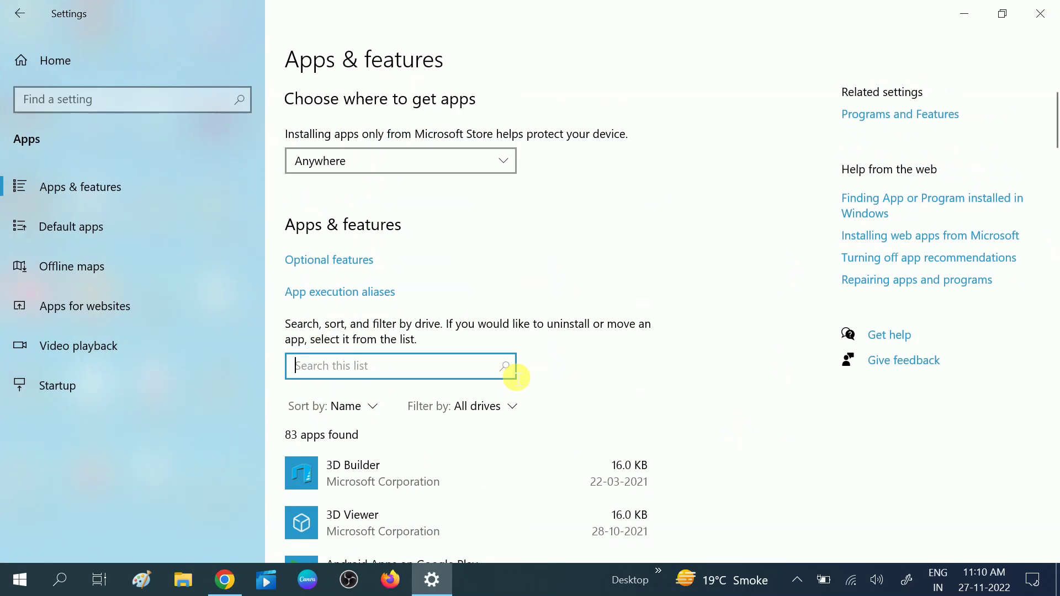
type("micro")
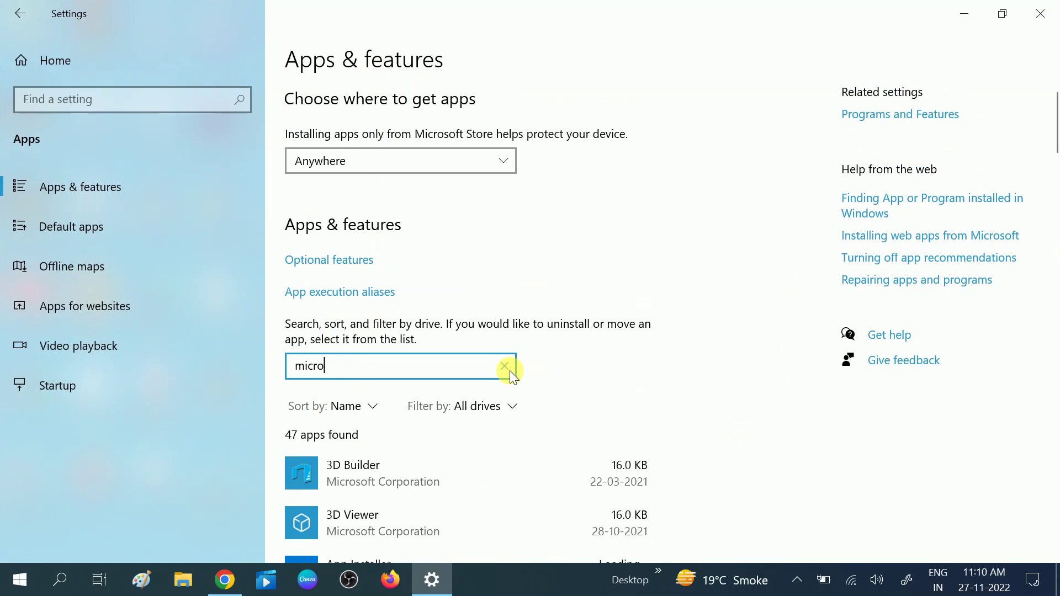
type("soft ")
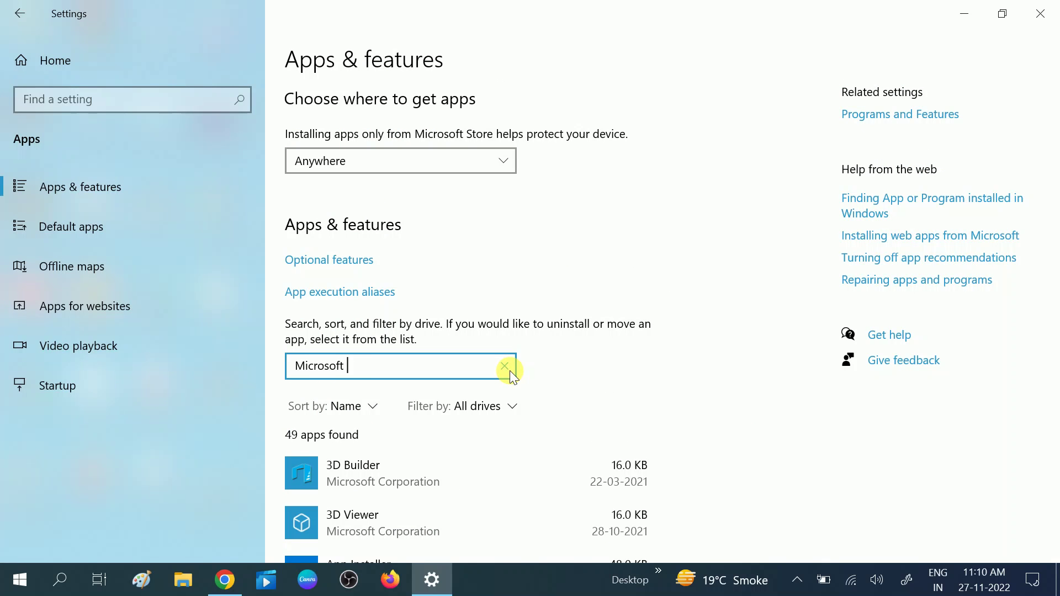
type("photos")
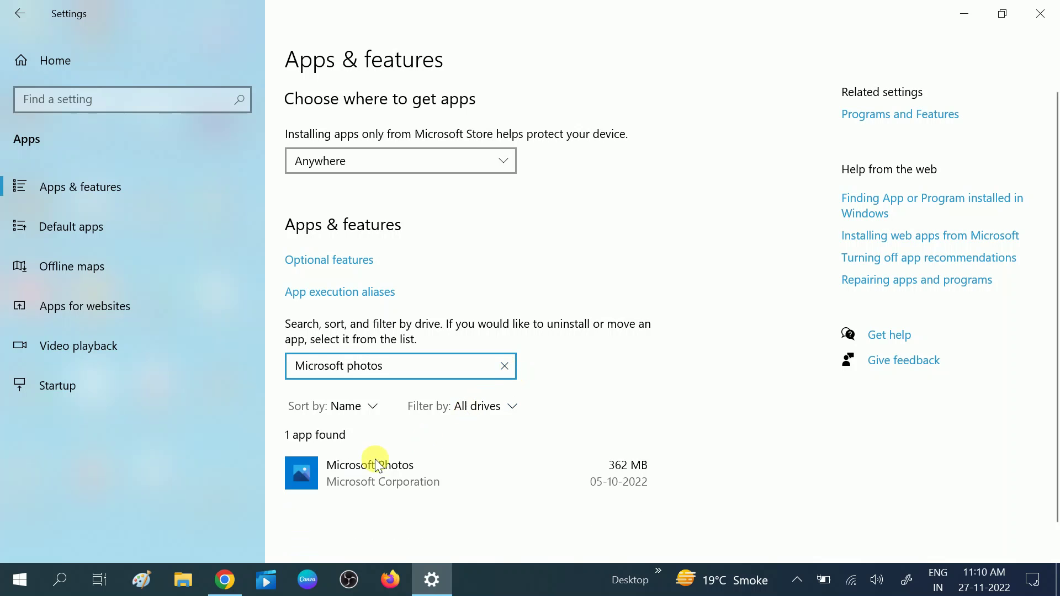
scroll(390, 469, "down", 1)
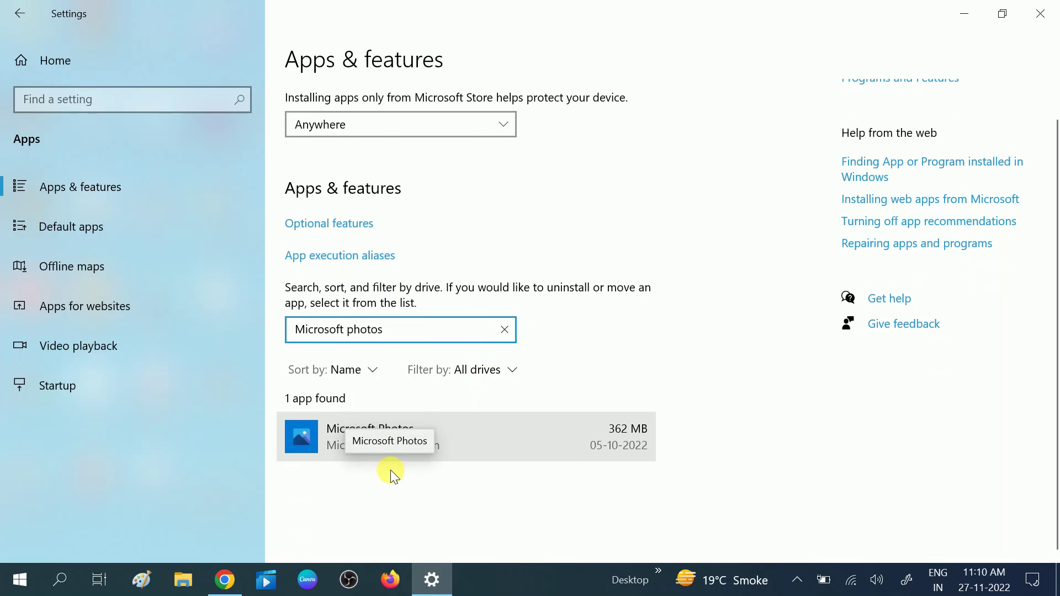
left_click(399, 433)
scroll(399, 433, "down", 1)
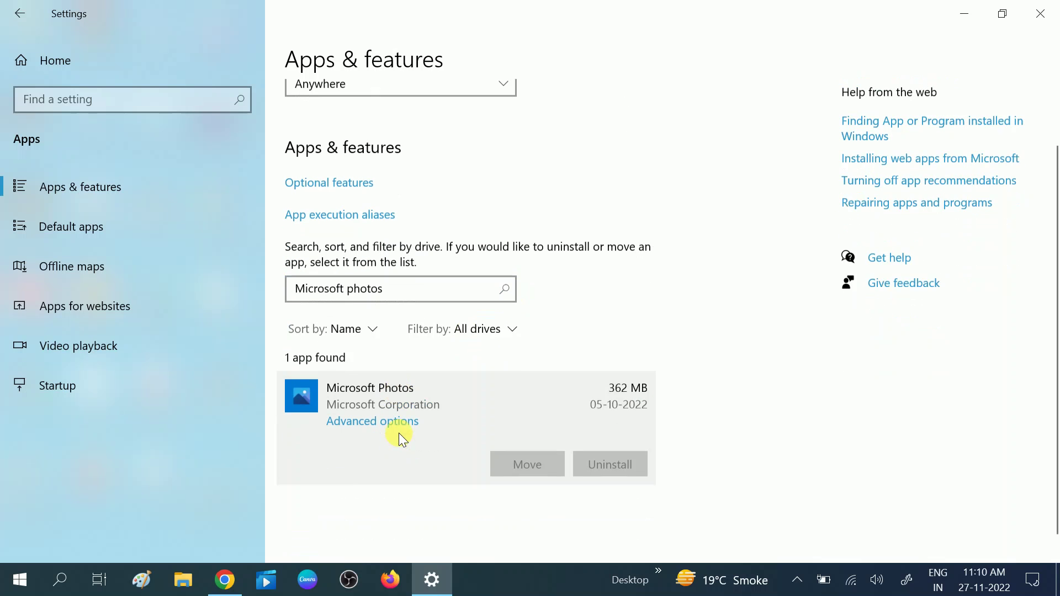
left_click(369, 403)
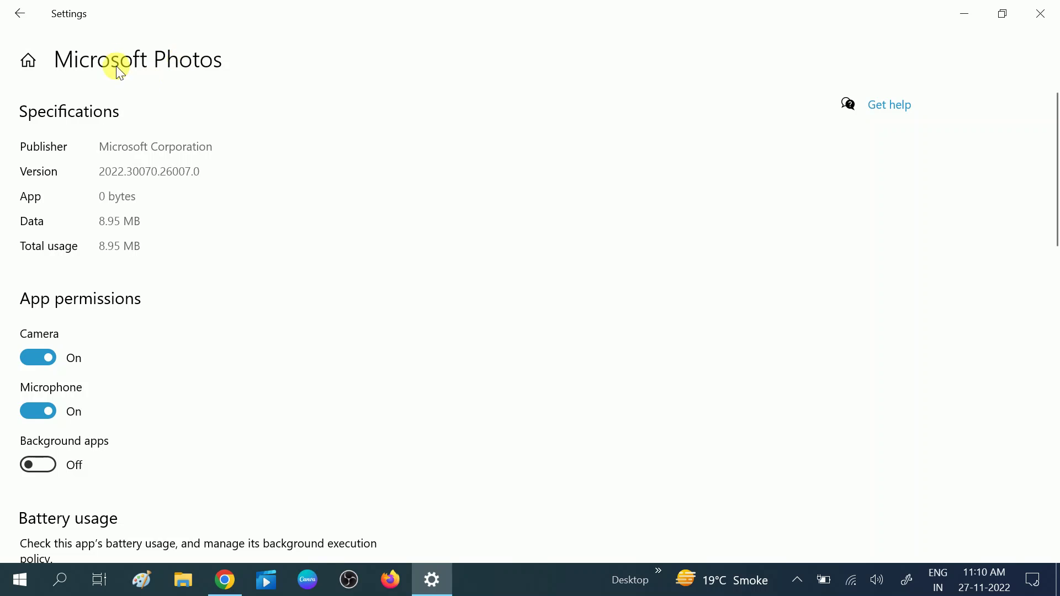
Repair Microsoft Photos, then start its Reset to bring up the data-deletion warning
scroll(168, 346, "down", 8)
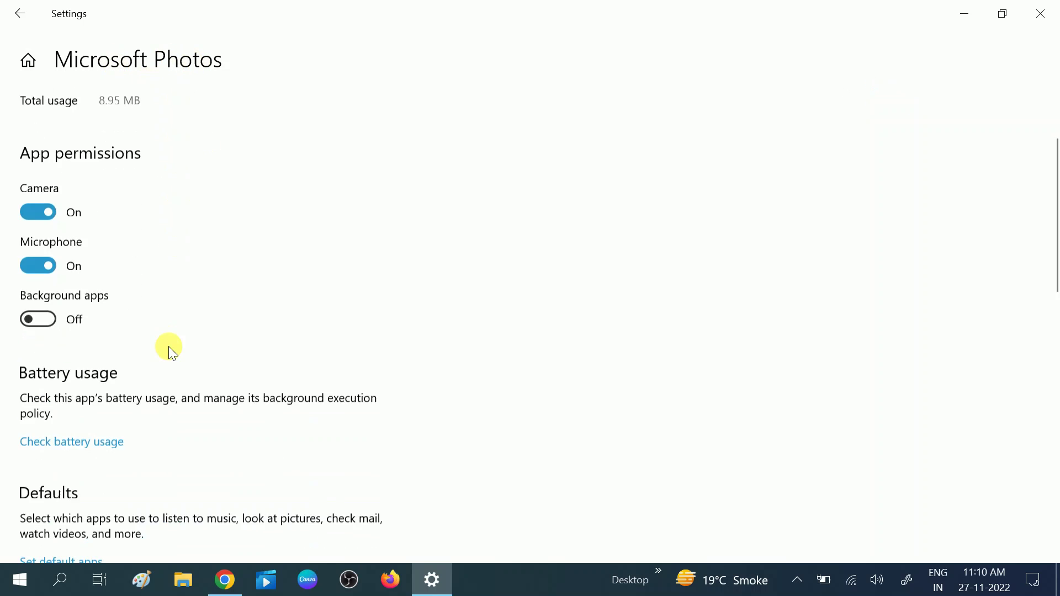
scroll(168, 347, "down", 3)
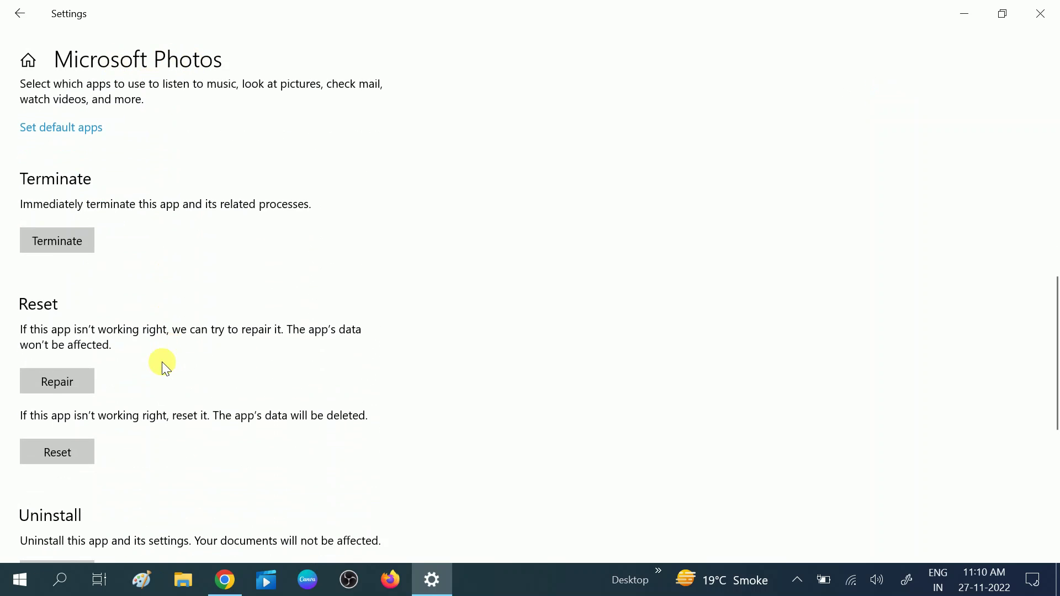
left_click(58, 377)
scroll(59, 377, "down", 3)
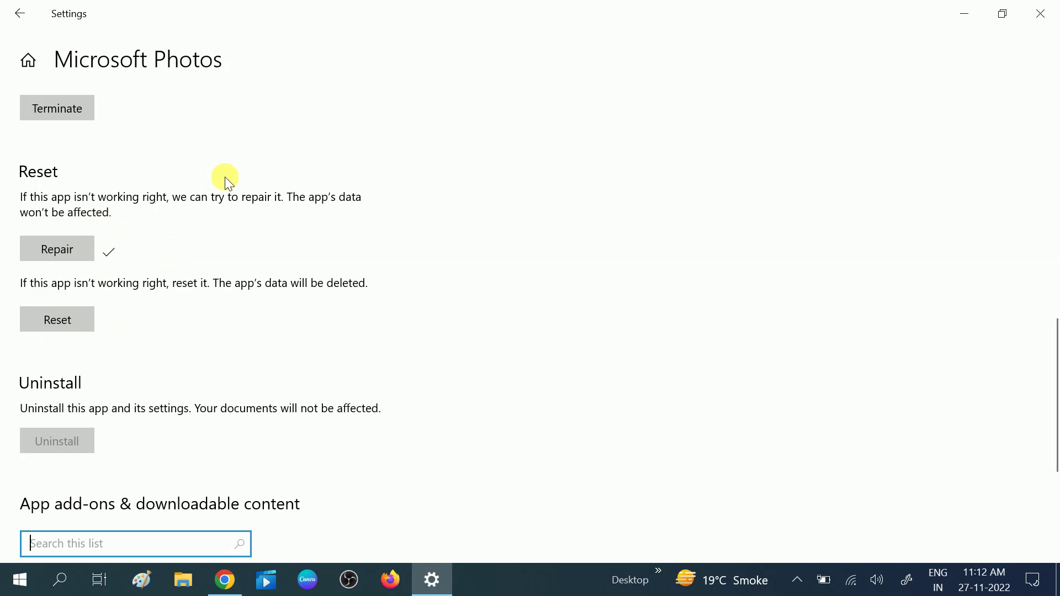
left_click(50, 318)
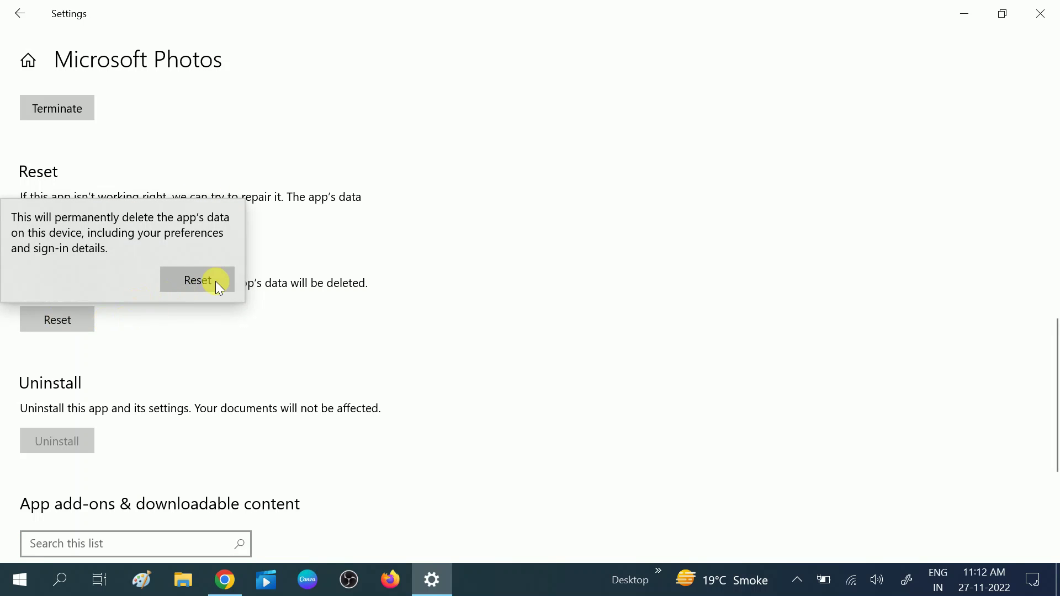
Confirm the Microsoft Photos reset and close the Settings window
left_click(192, 286)
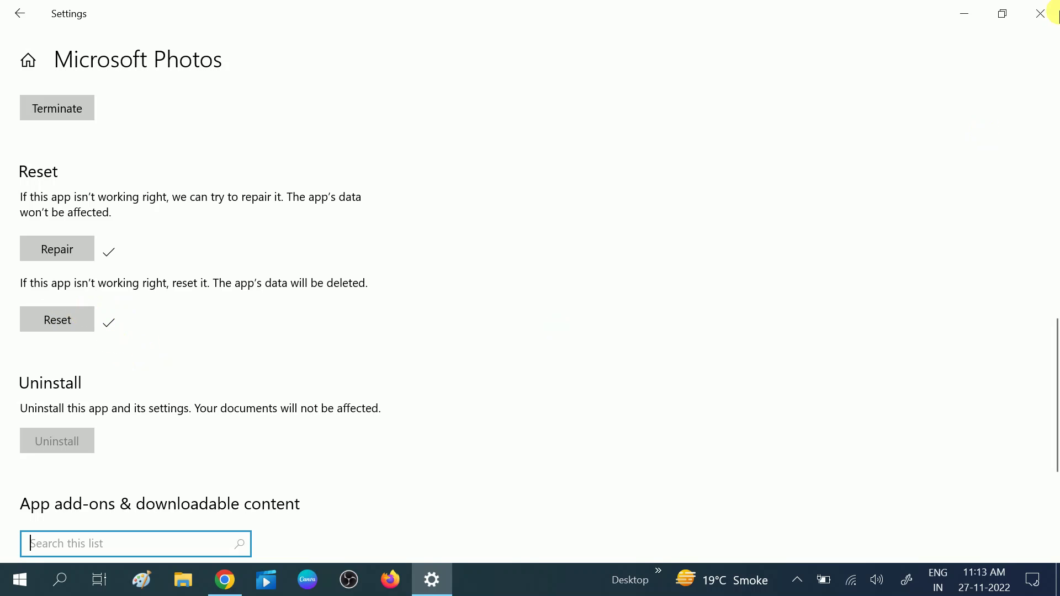
left_click(1054, 12)
Open 4.jpg from the desktop to test that Photos works, then bring up Windows search
left_click(599, 221)
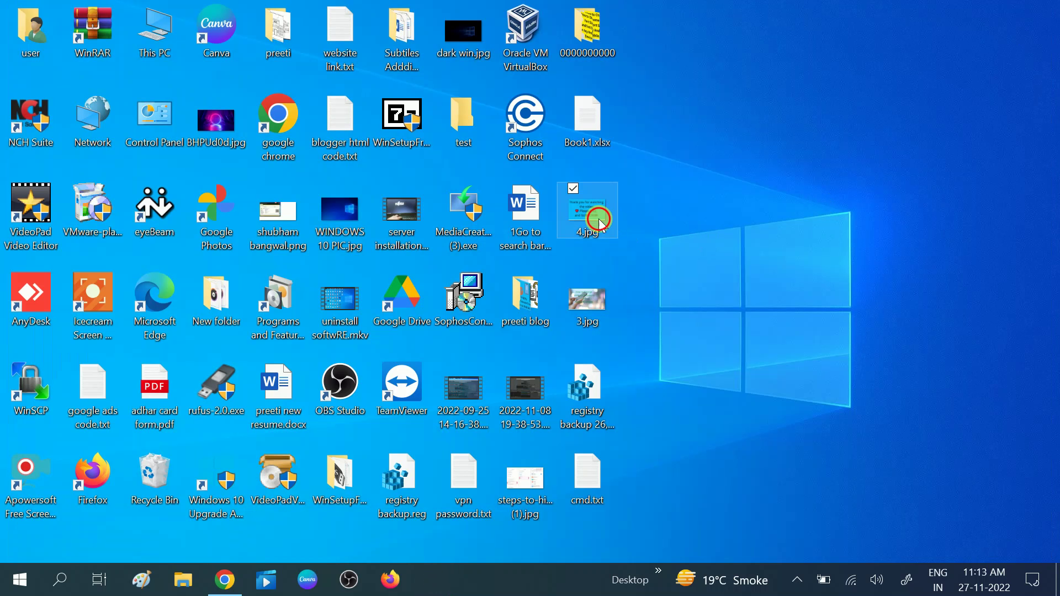
double_click(599, 221)
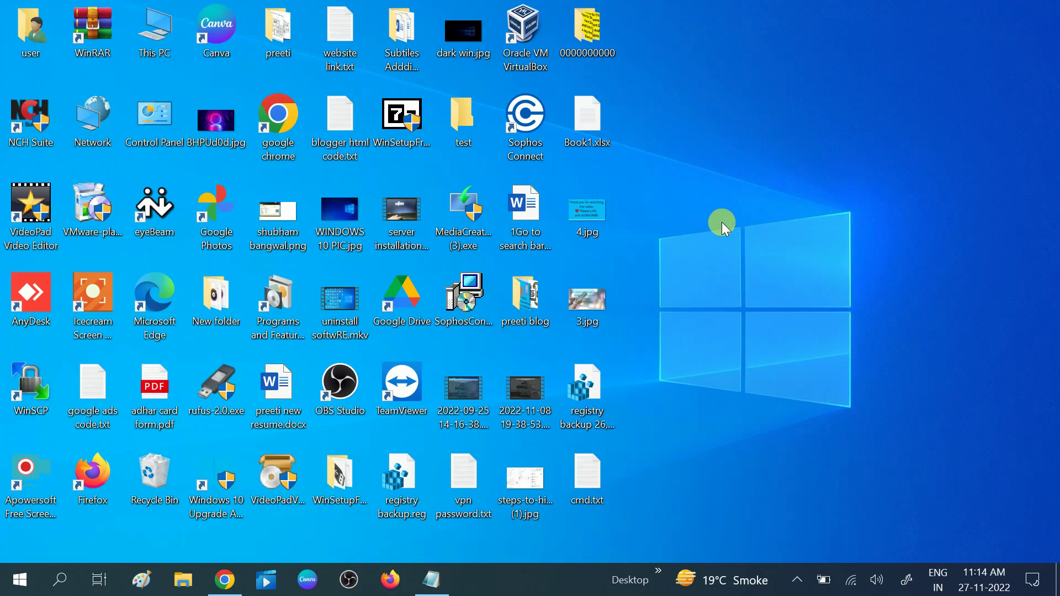
left_click(60, 580)
Search 'powersh' and launch Windows PowerShell as administrator
type("p")
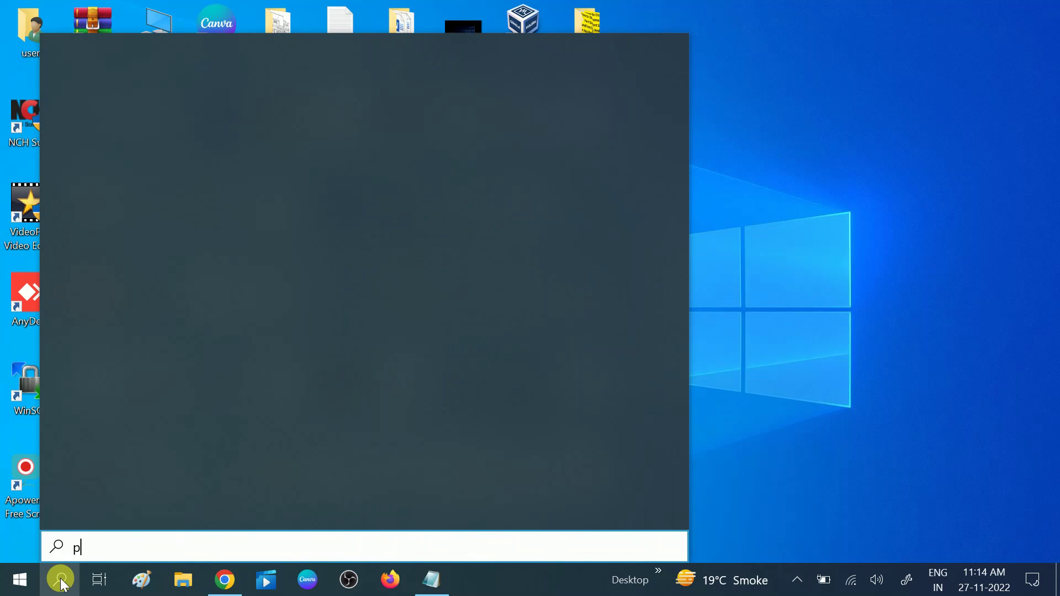
type("owersh")
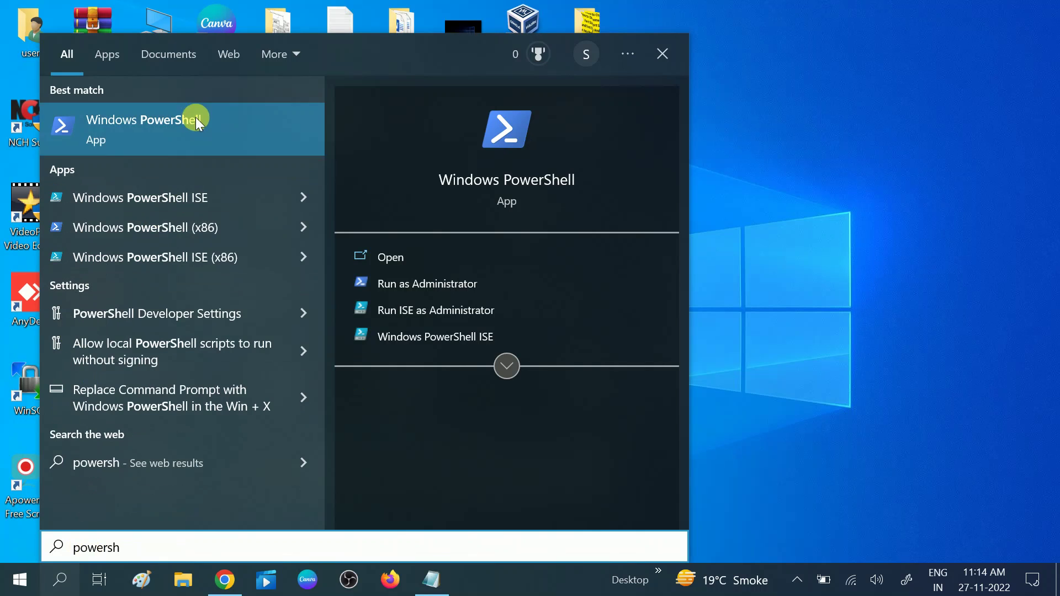
right_click(195, 117)
left_click(259, 135)
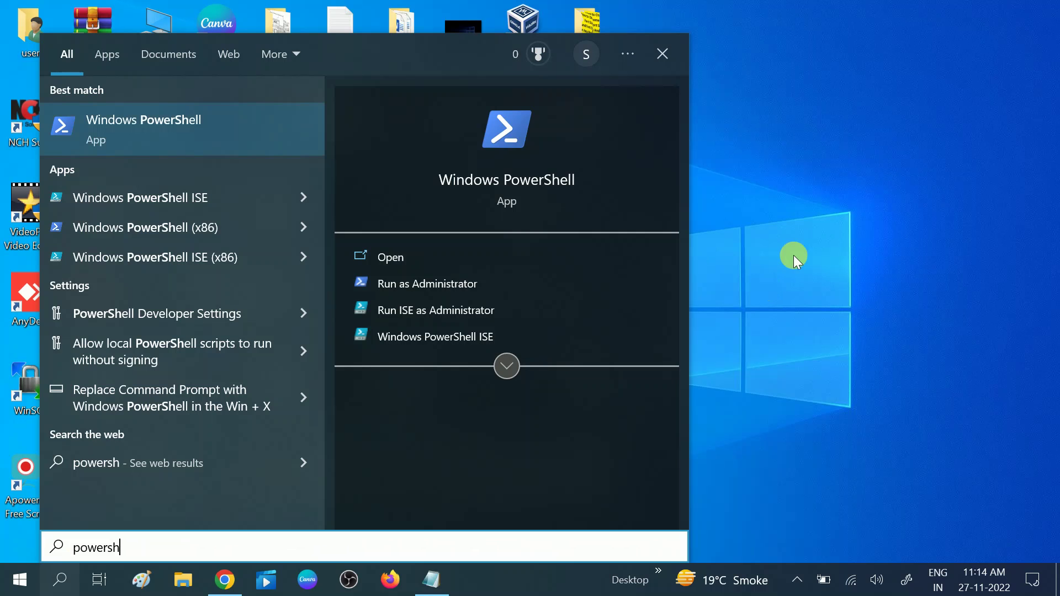
key("Return")
left_click(788, 226)
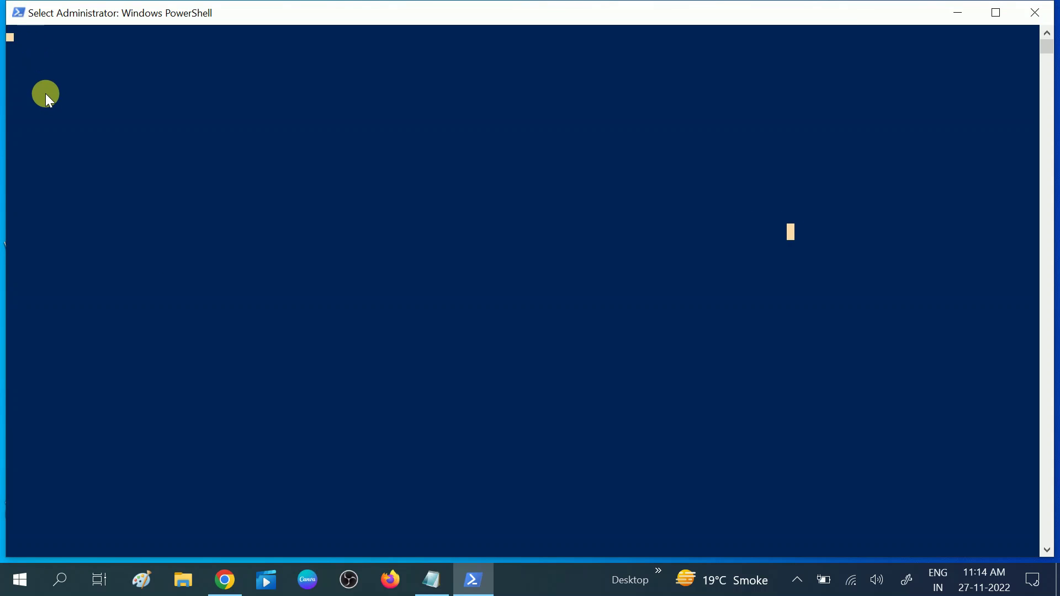
key("Escape")
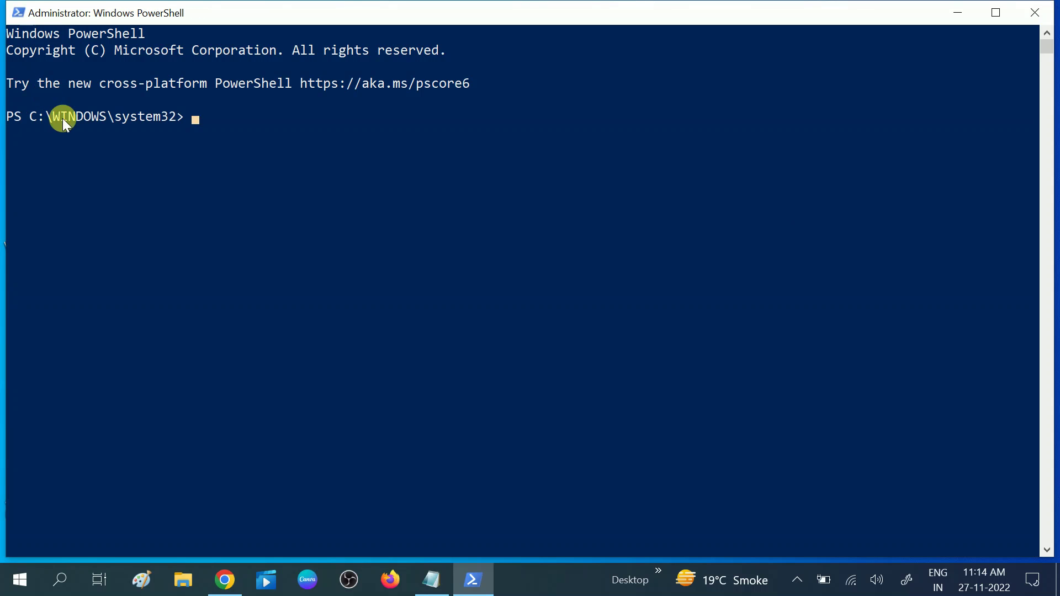
Paste the Get-AppXPackage re-registration command from Notepad into admin PowerShell, then close the window
key("Return")
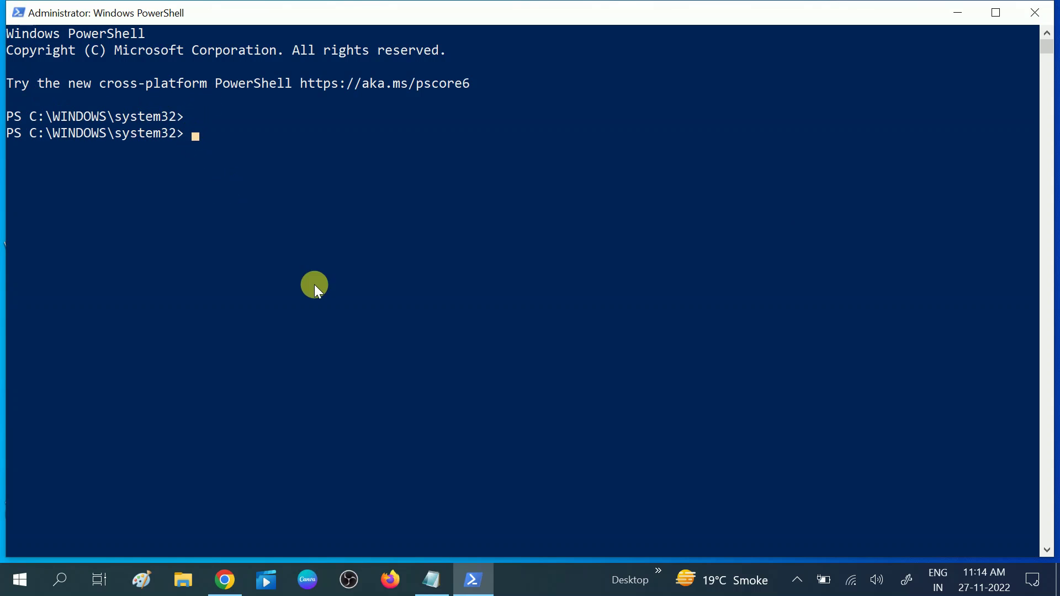
left_click(431, 580)
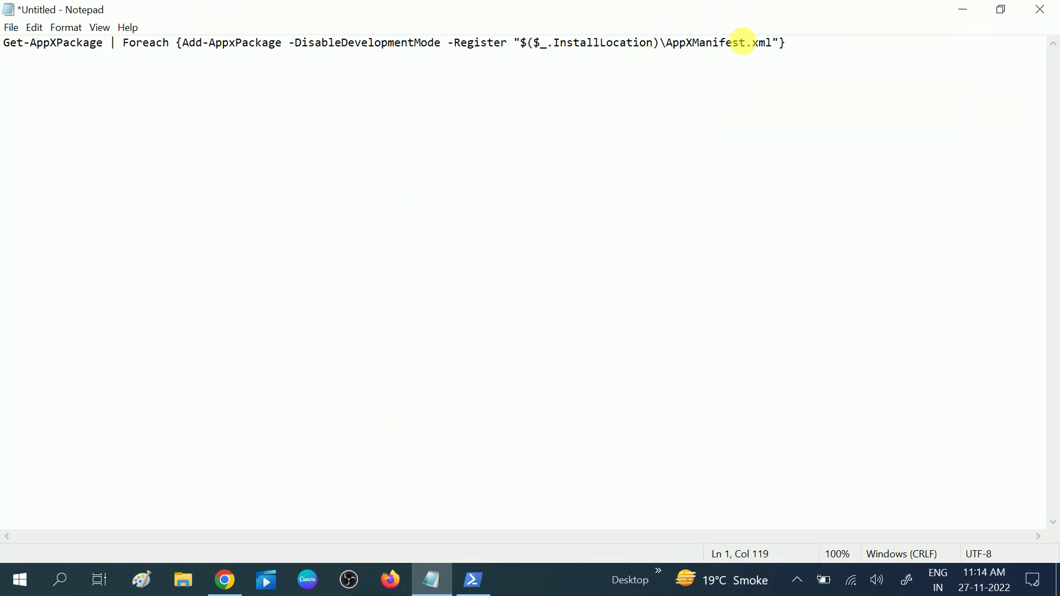
left_click_drag(804, 45, 6, 34)
key("ctrl+c")
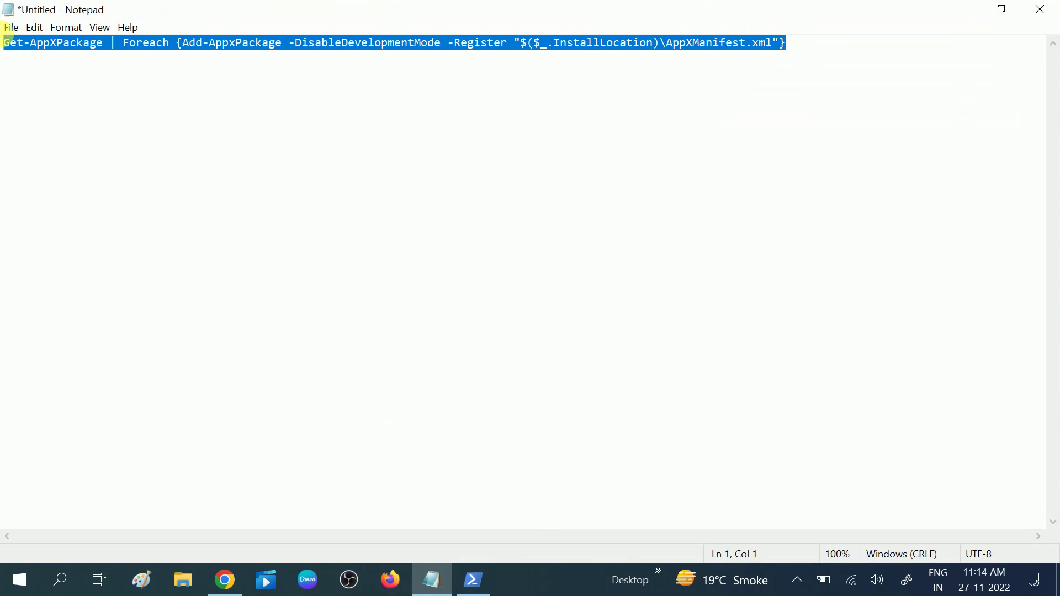
left_click(963, 9)
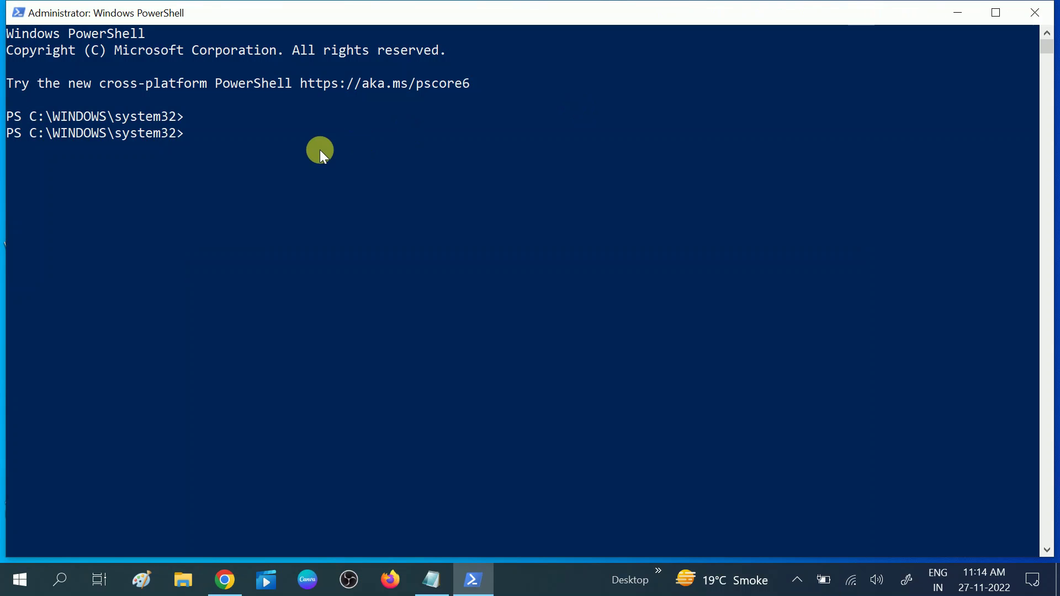
right_click(270, 140)
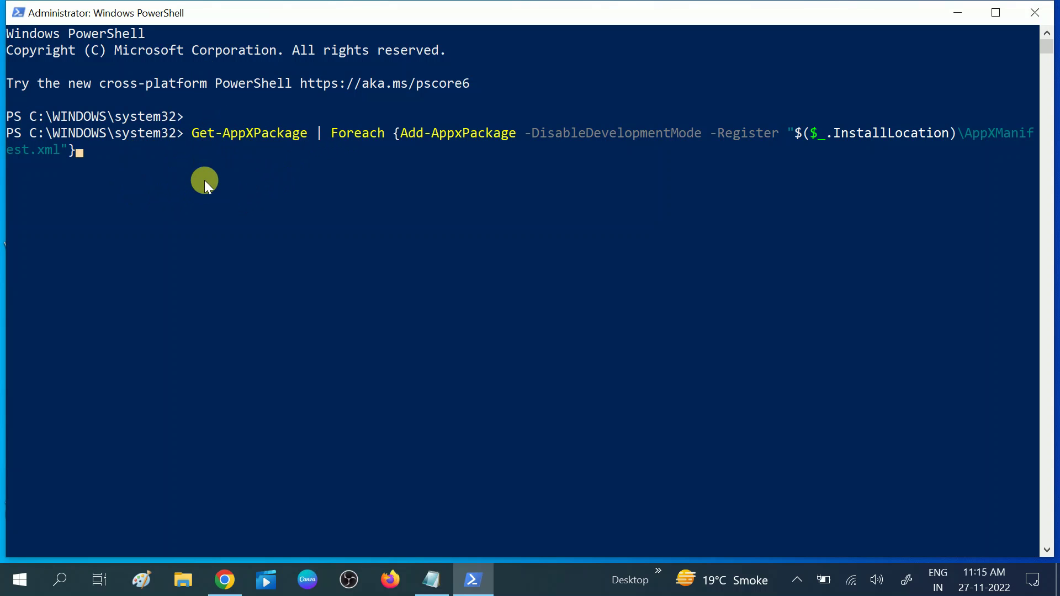
key("alt+F4")
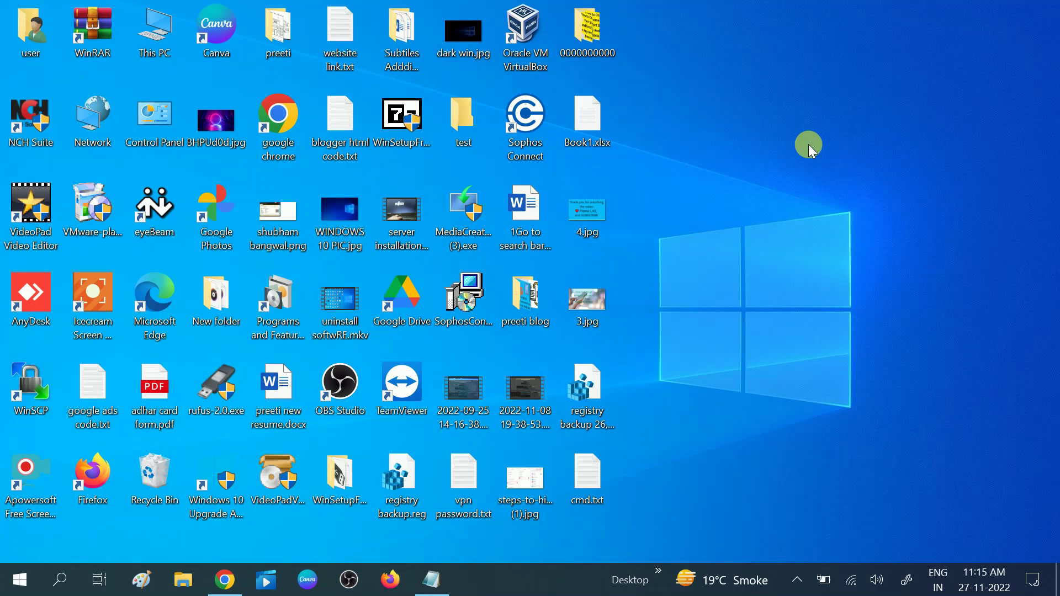